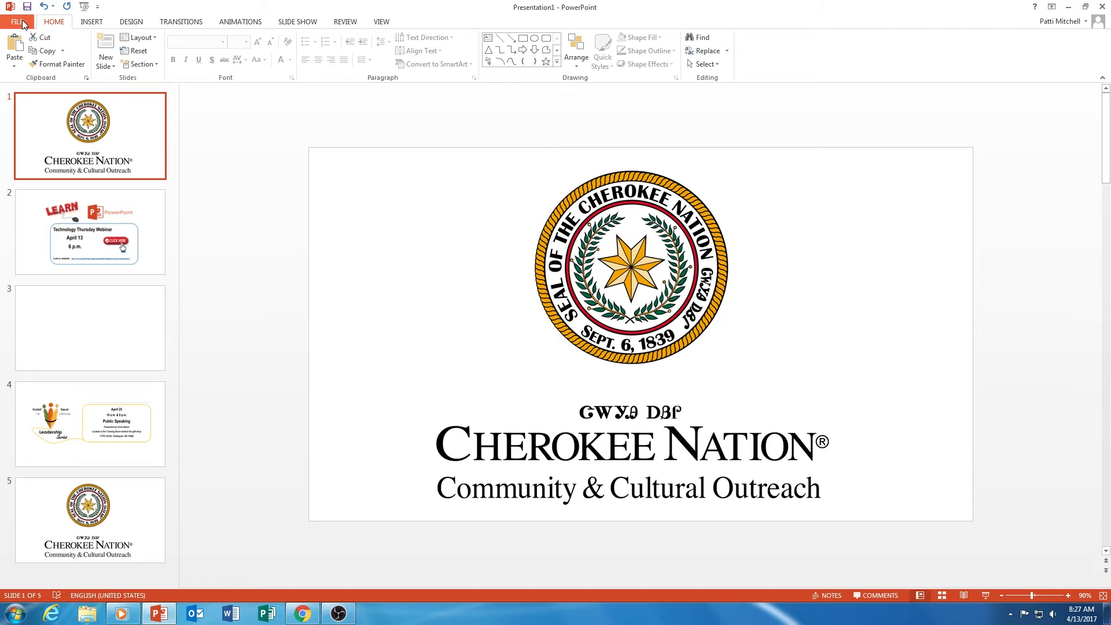
# Step: Browse the templates for a new presentation using the suggested Personal search
pyautogui.click(18, 22)
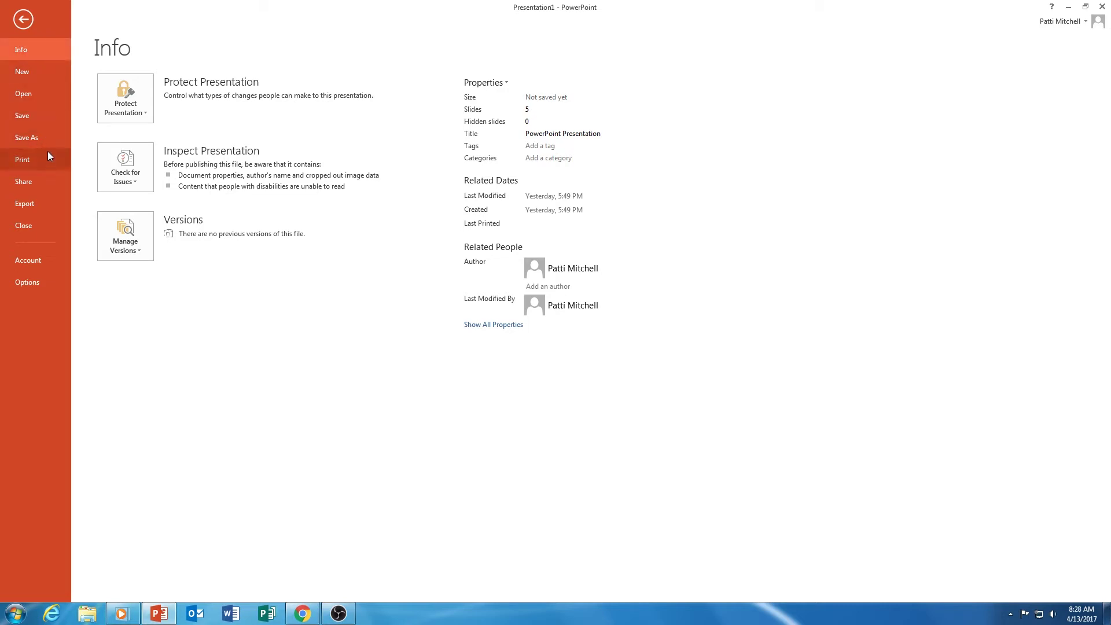
pyautogui.click(45, 72)
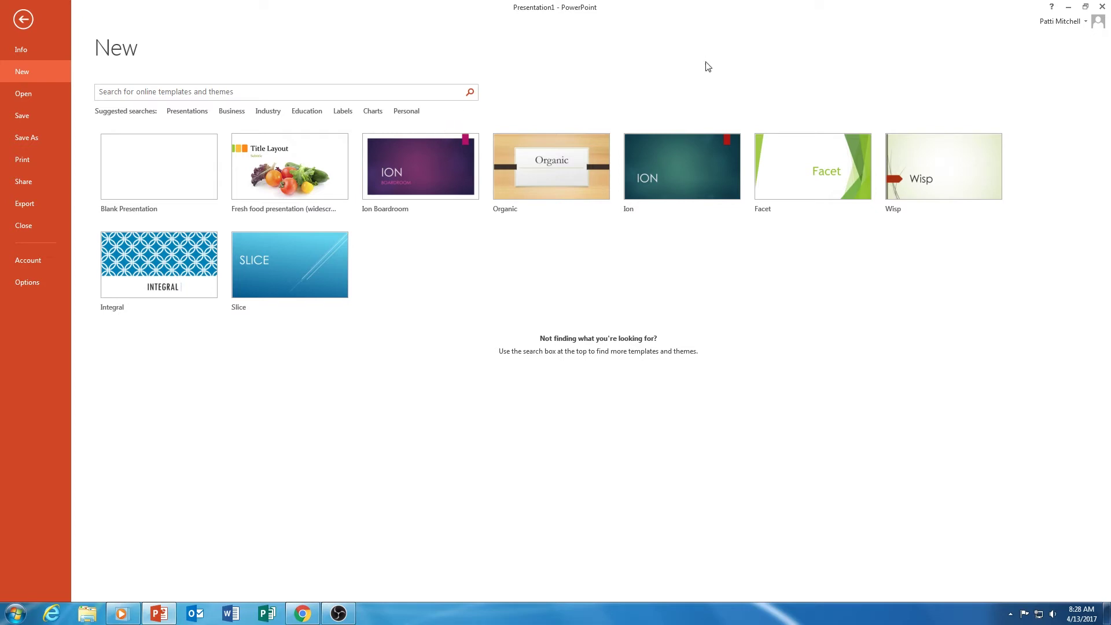
pyautogui.click(406, 112)
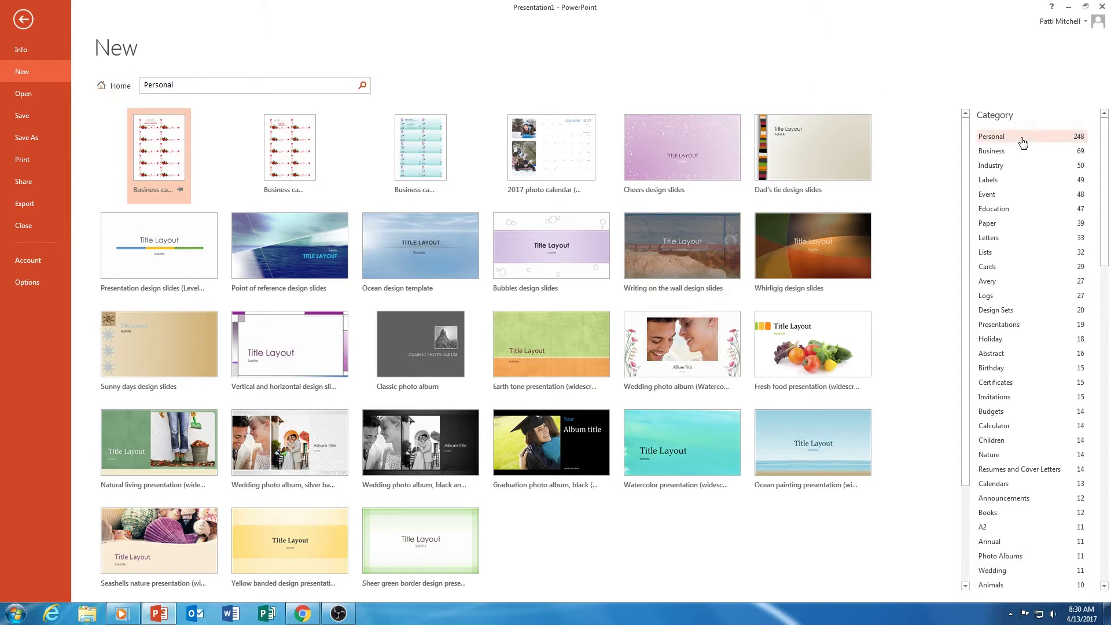
# Step: Filter the templates by the Education, Holiday and Personal categories, and remove the Education and Holiday filters
pyautogui.click(1002, 215)
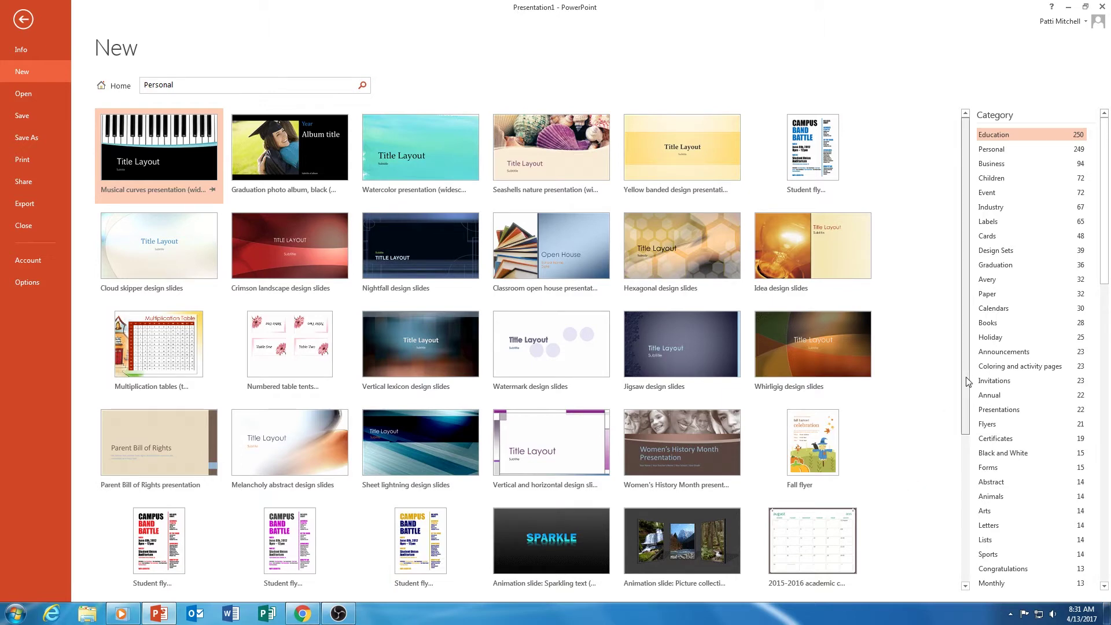
pyautogui.moveTo(967, 377)
pyautogui.mouseDown()
pyautogui.moveTo(976, 462)
pyautogui.moveTo(966, 380)
pyautogui.mouseUp()
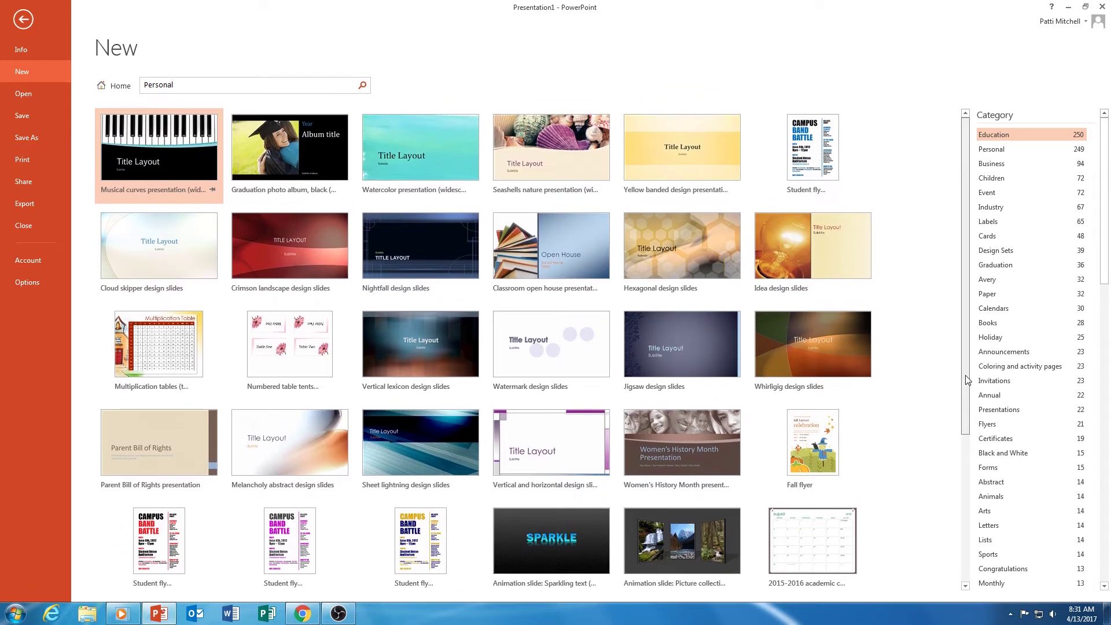
pyautogui.click(1006, 339)
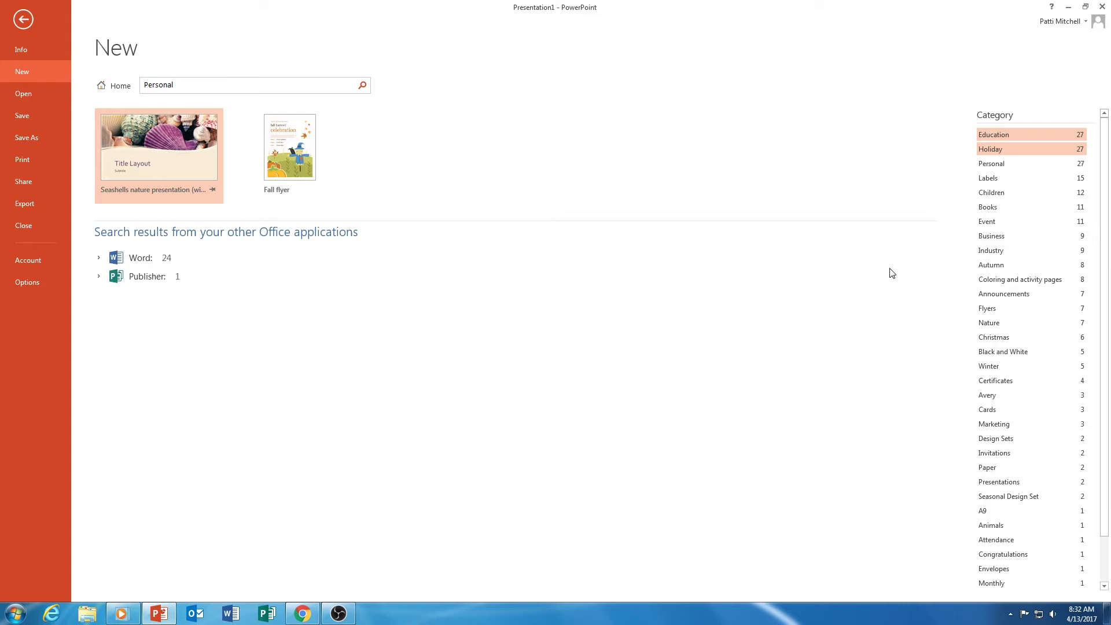
pyautogui.click(1007, 168)
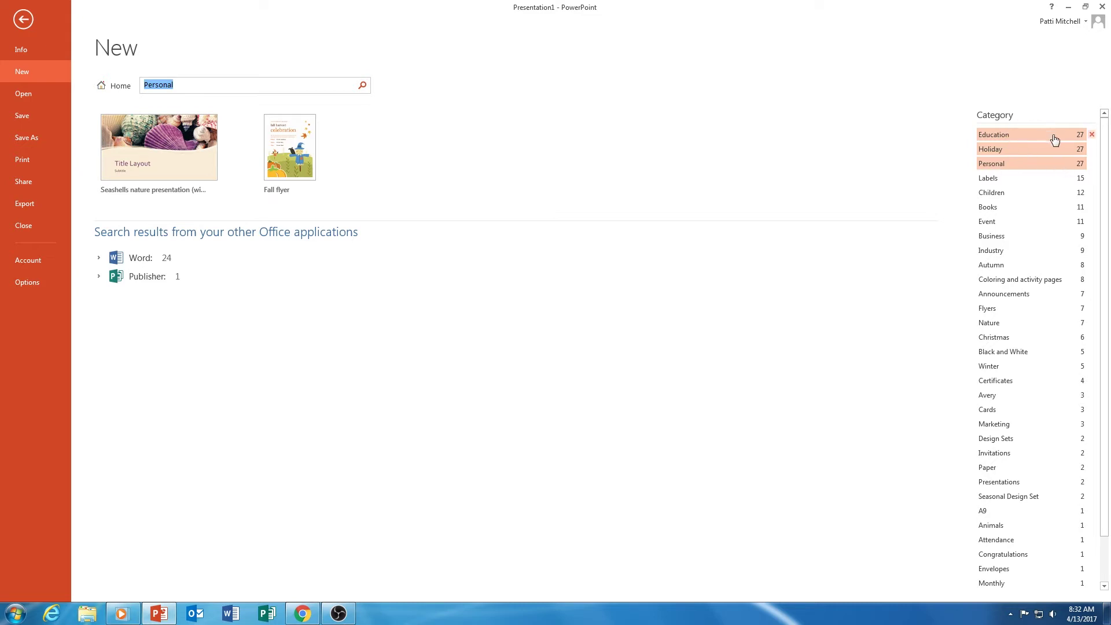
pyautogui.click(1092, 136)
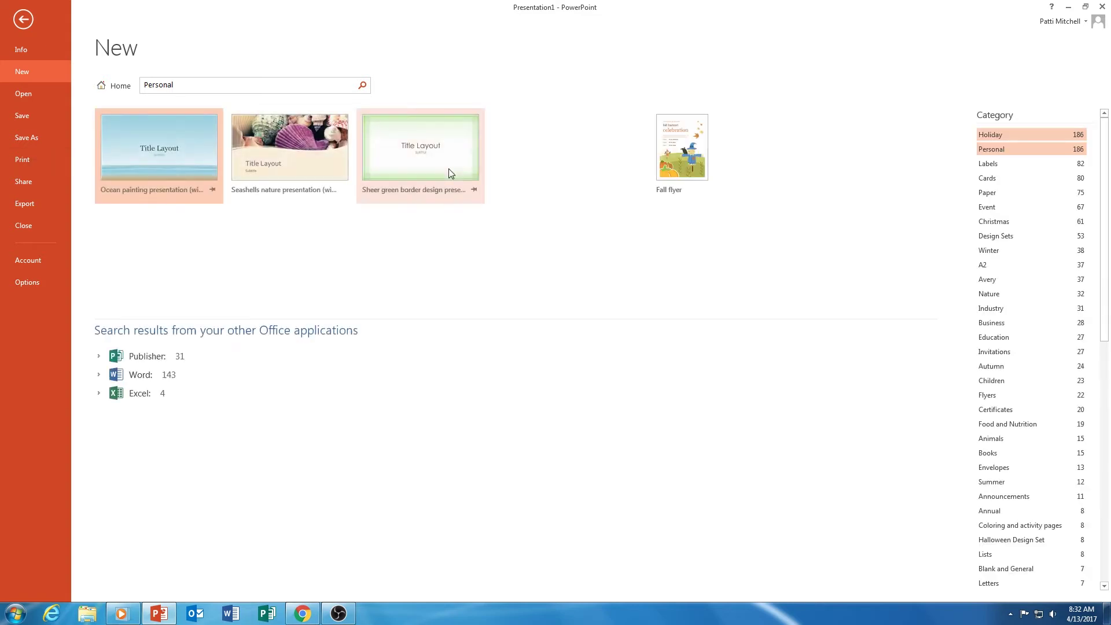
pyautogui.click(1091, 137)
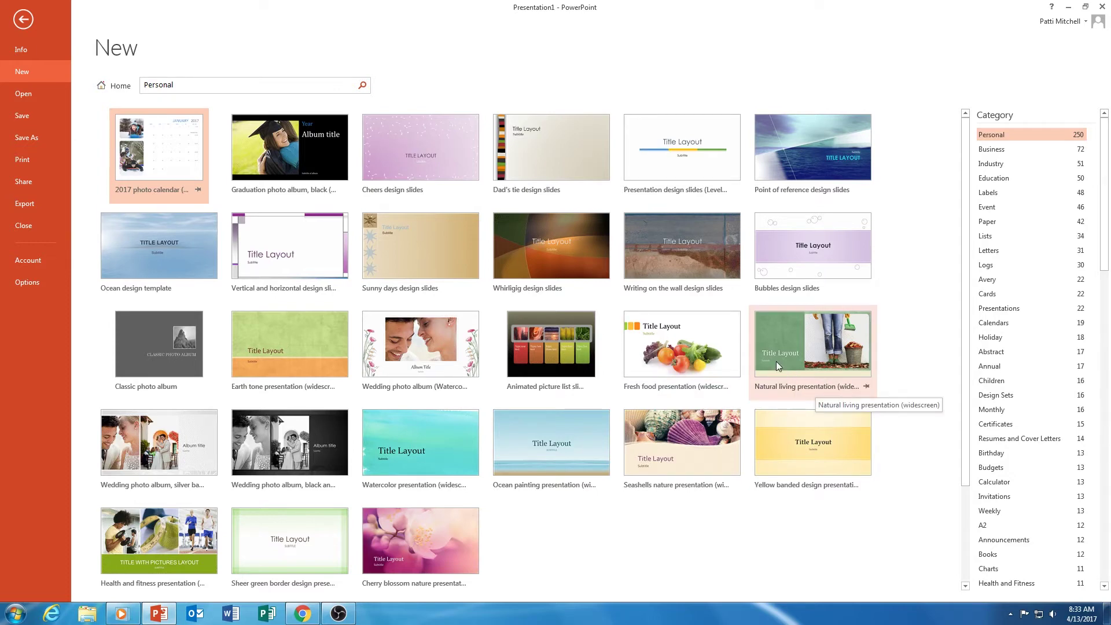
# Step: Create a presentation from the Natural living presentation (widescreen) template and select the photo on its title slide
pyautogui.click(786, 344)
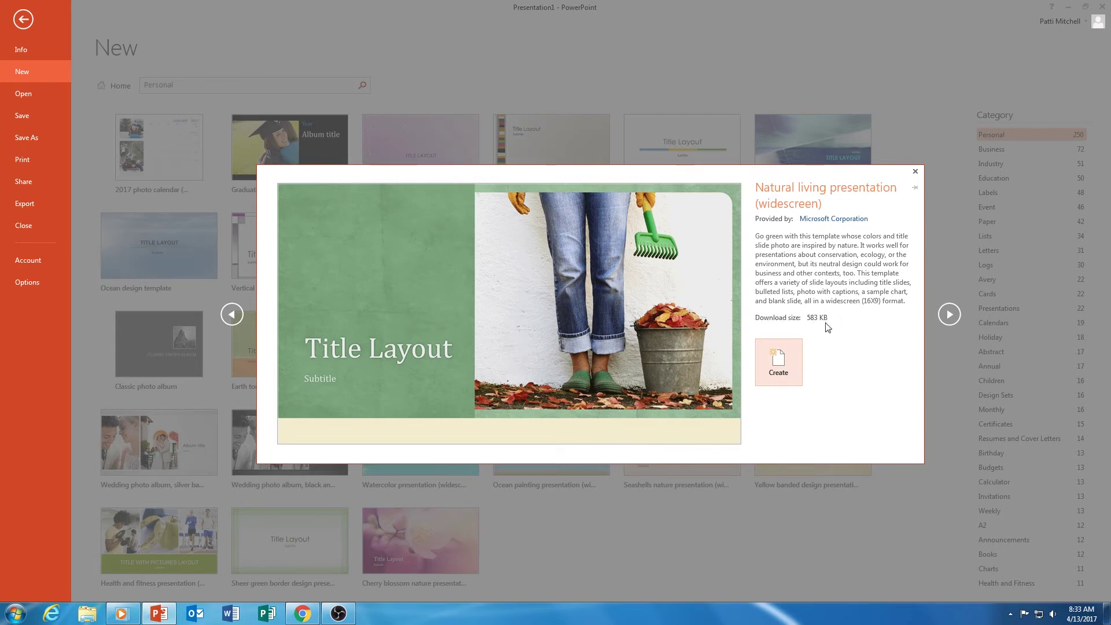
pyautogui.click(781, 363)
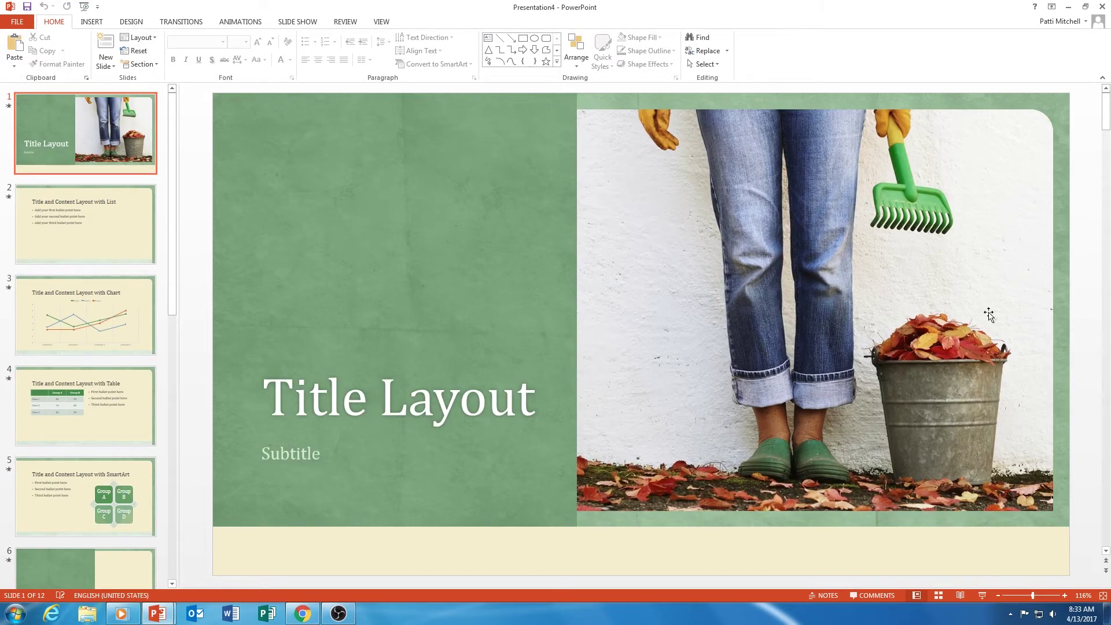
pyautogui.click(719, 249)
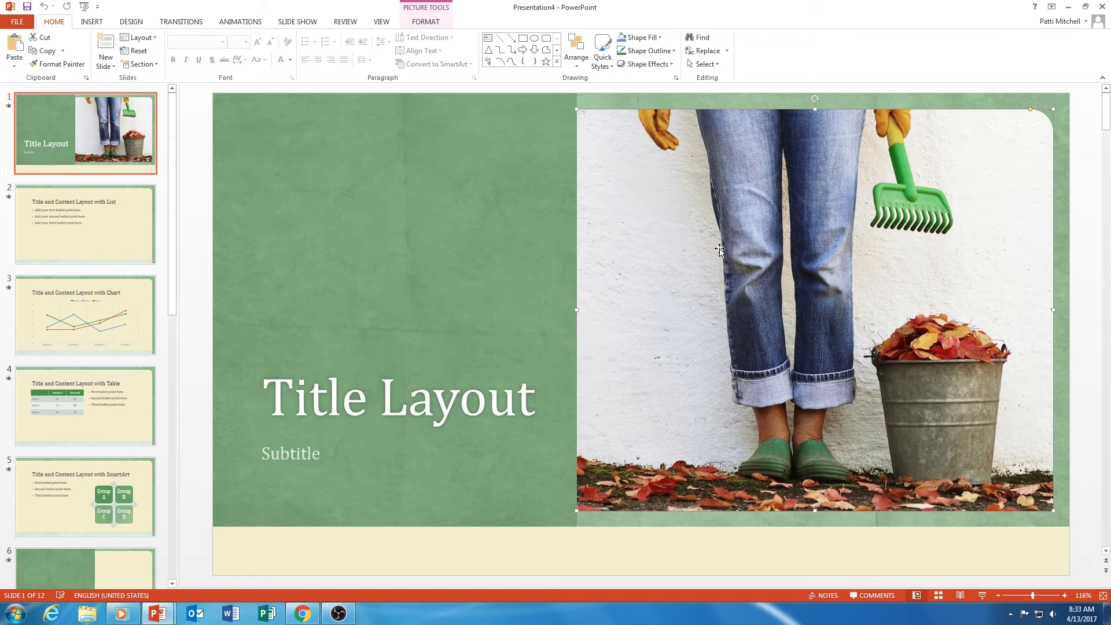
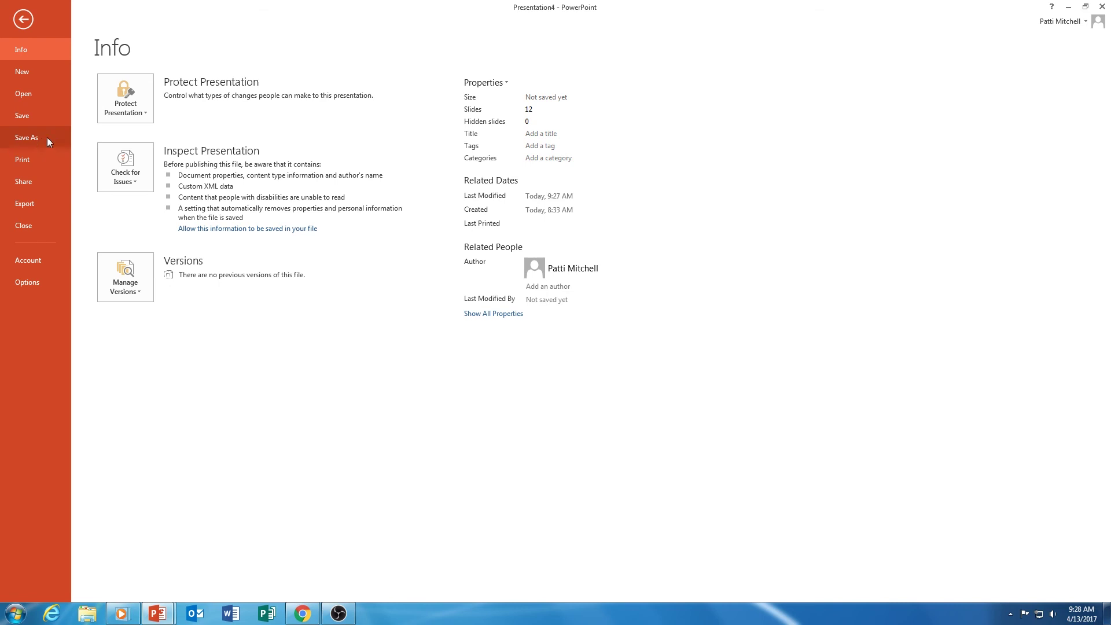
# Step: Start saving the presentation under a new name in My Documents and create a folder there named Sample Webinar PPT
pyautogui.click(49, 142)
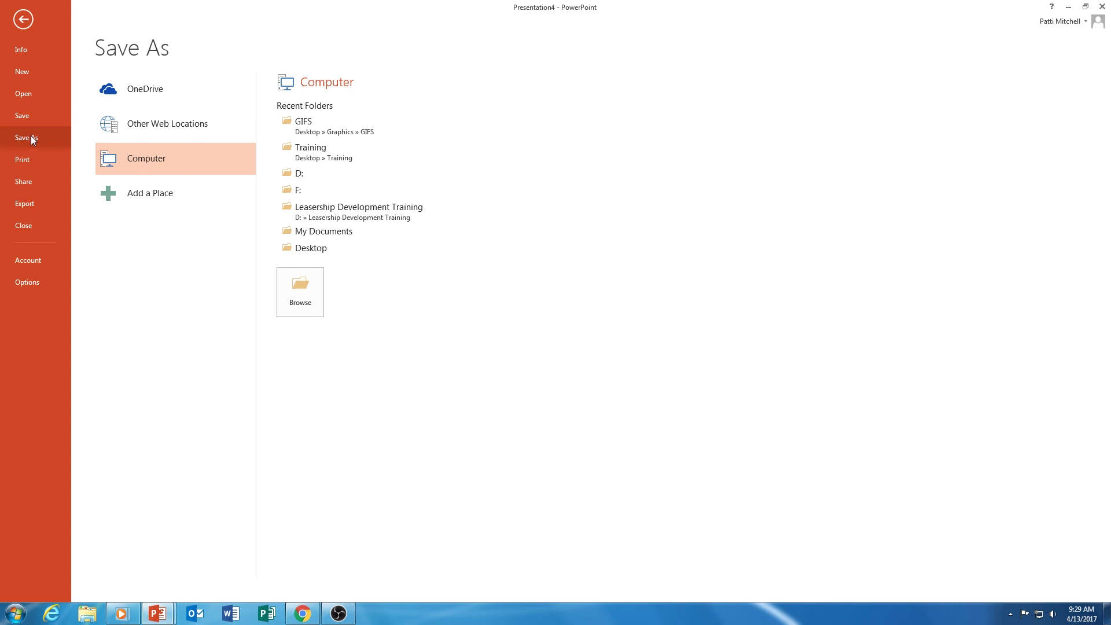
pyautogui.click(334, 232)
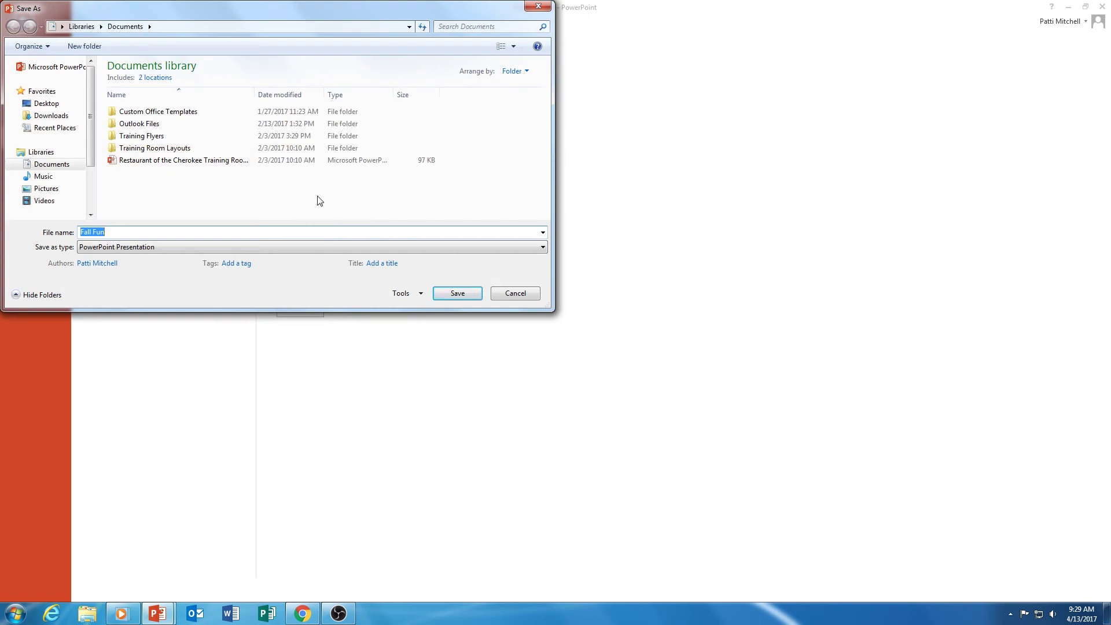
pyautogui.click(97, 48)
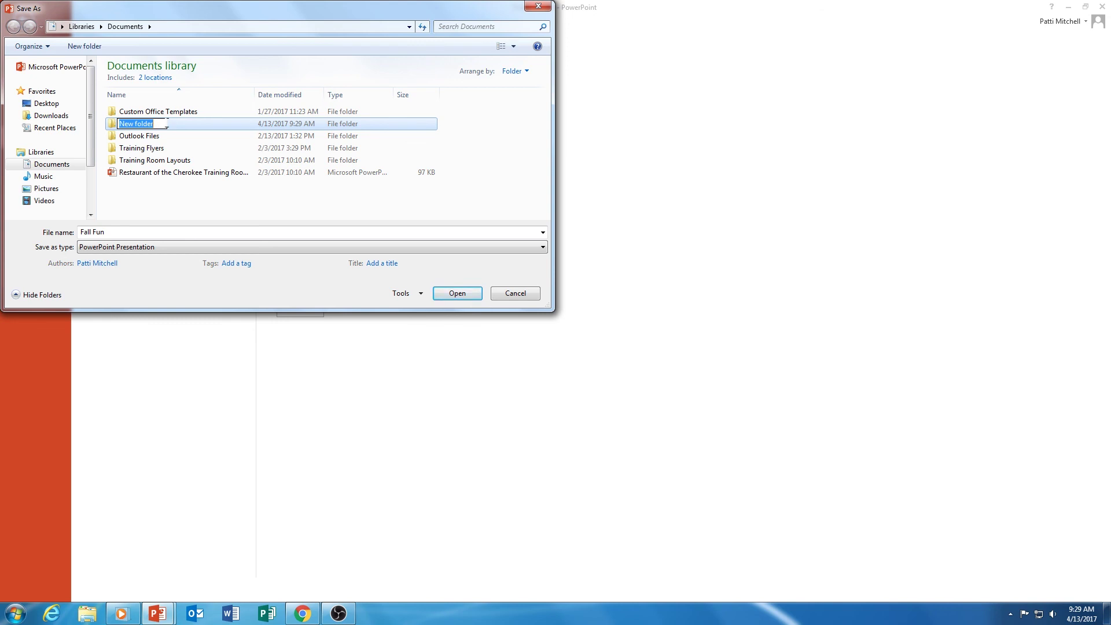
pyautogui.write('Sa')
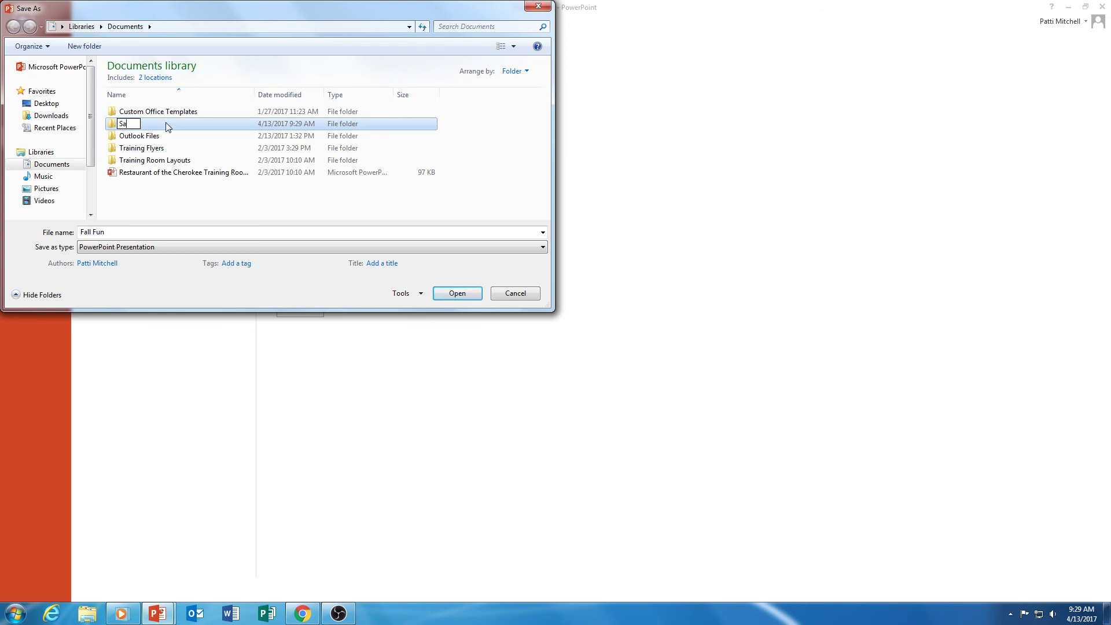
pyautogui.write('mple We')
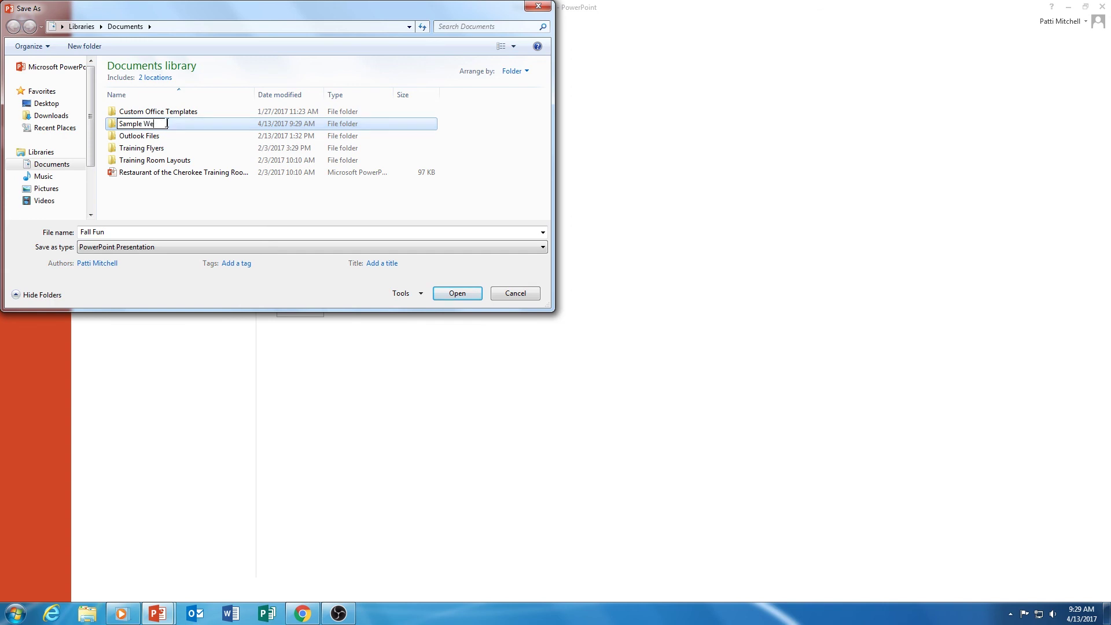
pyautogui.write('binar PPY')
pyautogui.press('BackSpace')
pyautogui.write('T')
pyautogui.click(502, 141)
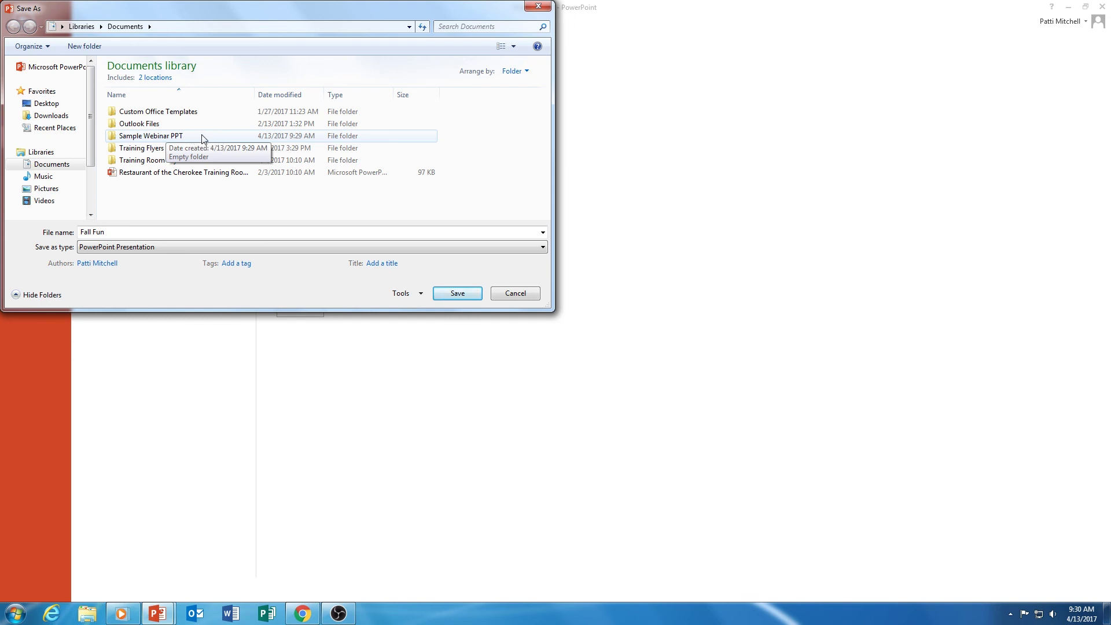
# Step: Save the presentation as Fall Fun 1 in the Sample Webinar PPT folder, keeping the PowerPoint Presentation file type
pyautogui.doubleClick(224, 137)
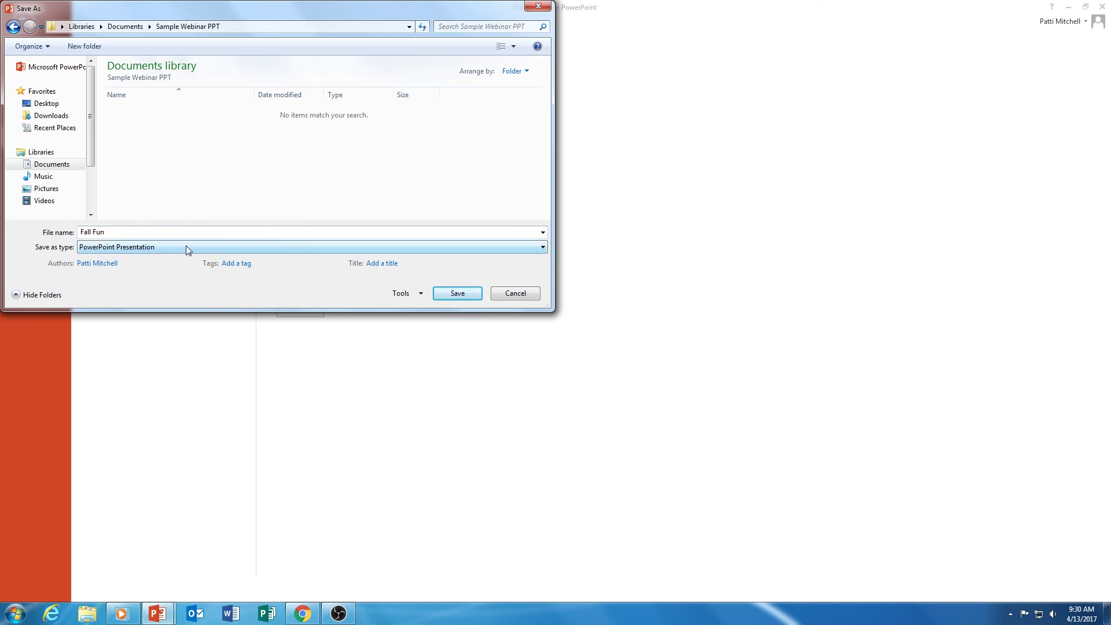
pyautogui.click(543, 248)
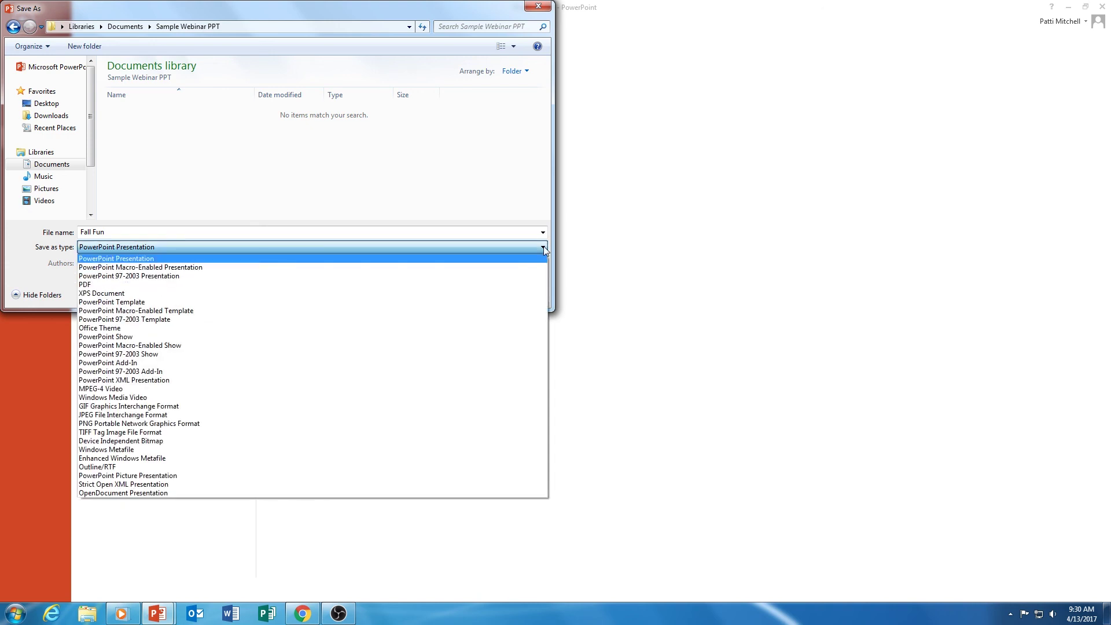
pyautogui.click(543, 247)
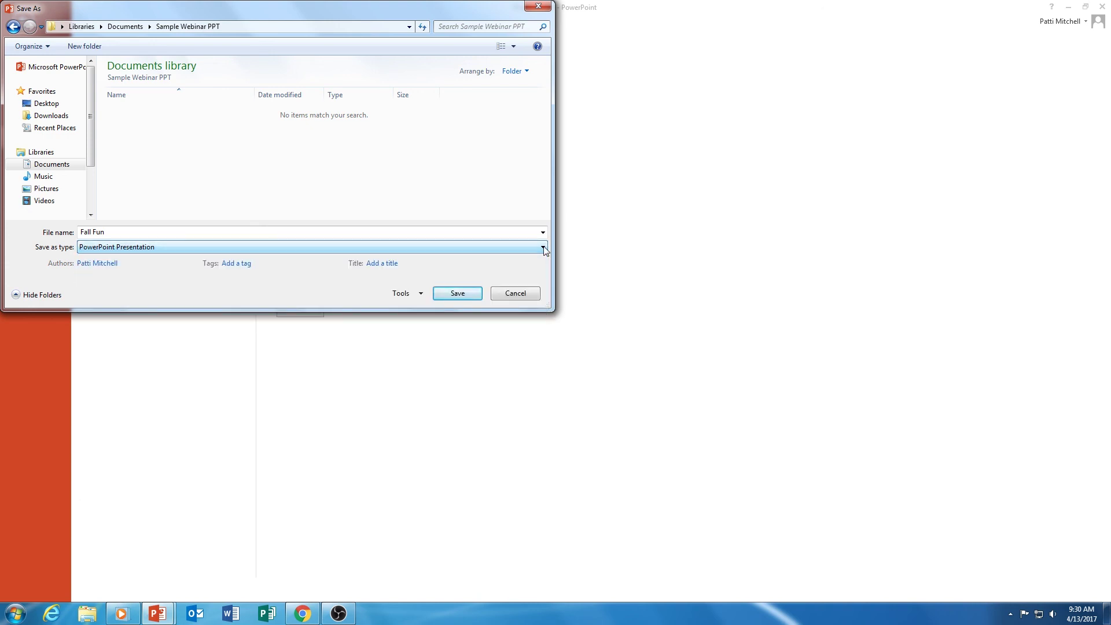
pyautogui.click(121, 231)
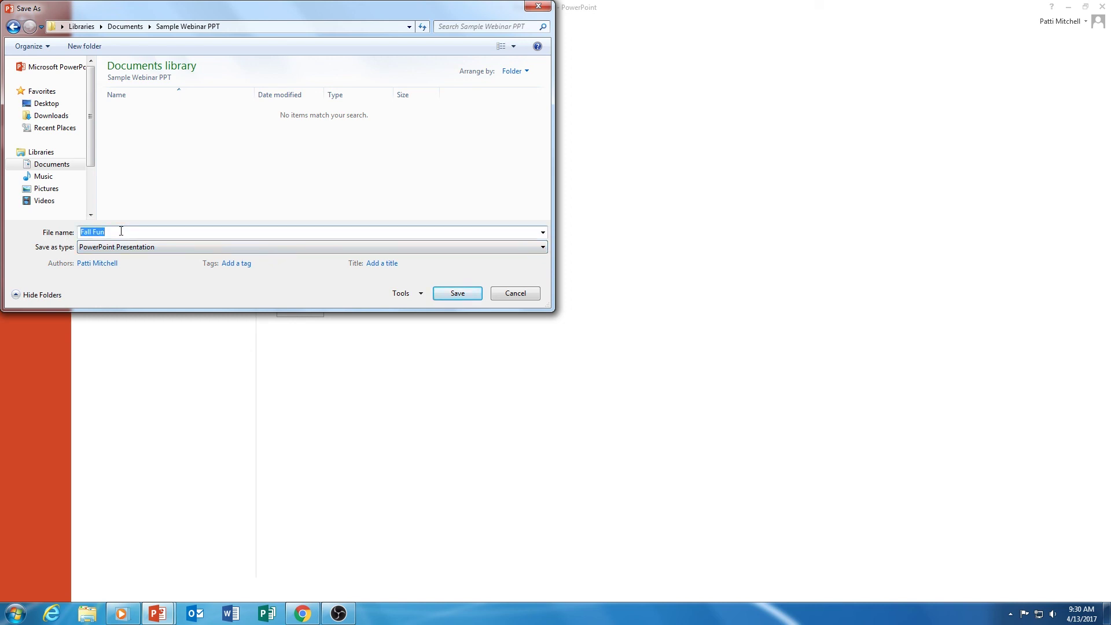
pyautogui.write('Fall Fun 1')
pyautogui.click(463, 294)
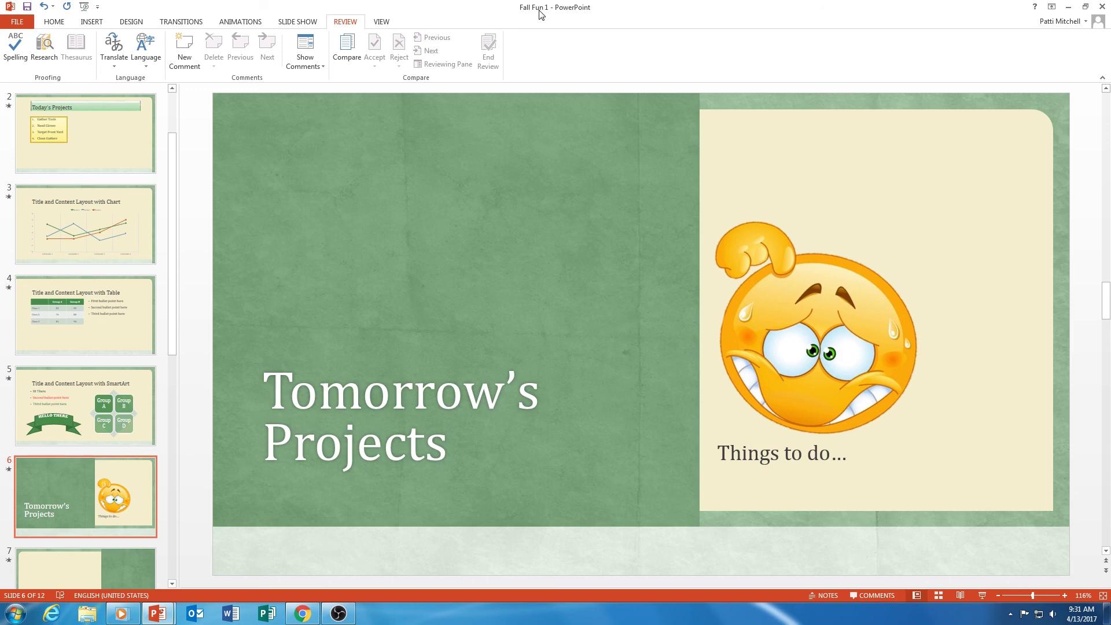
# Step: Start saving another copy of the presentation in its current folder, Sample Webinar PPT
pyautogui.click(25, 23)
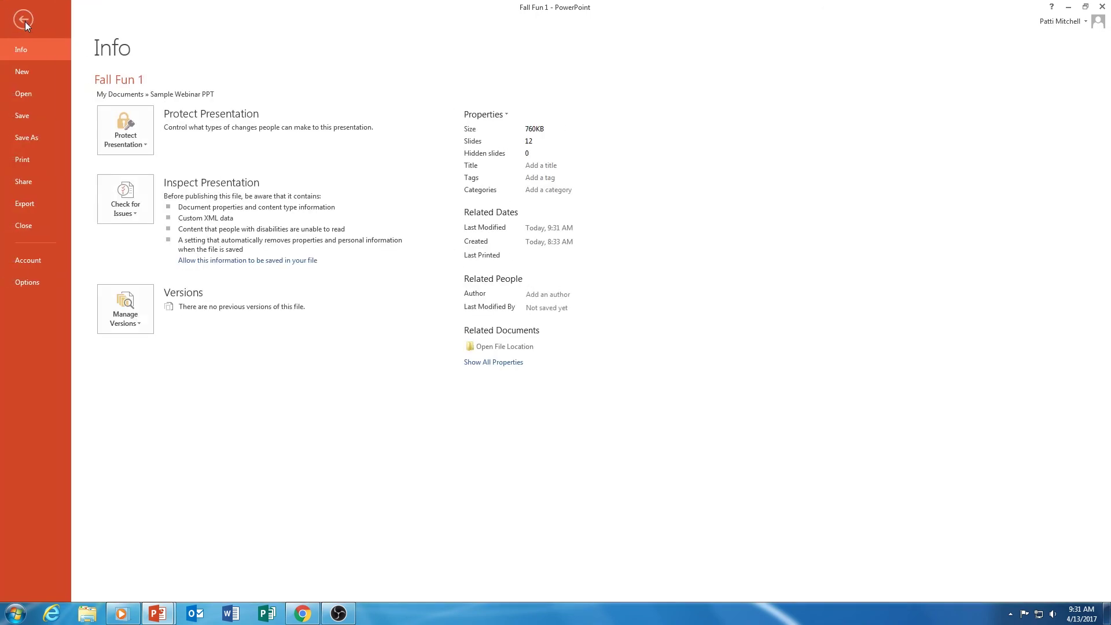
pyautogui.click(39, 137)
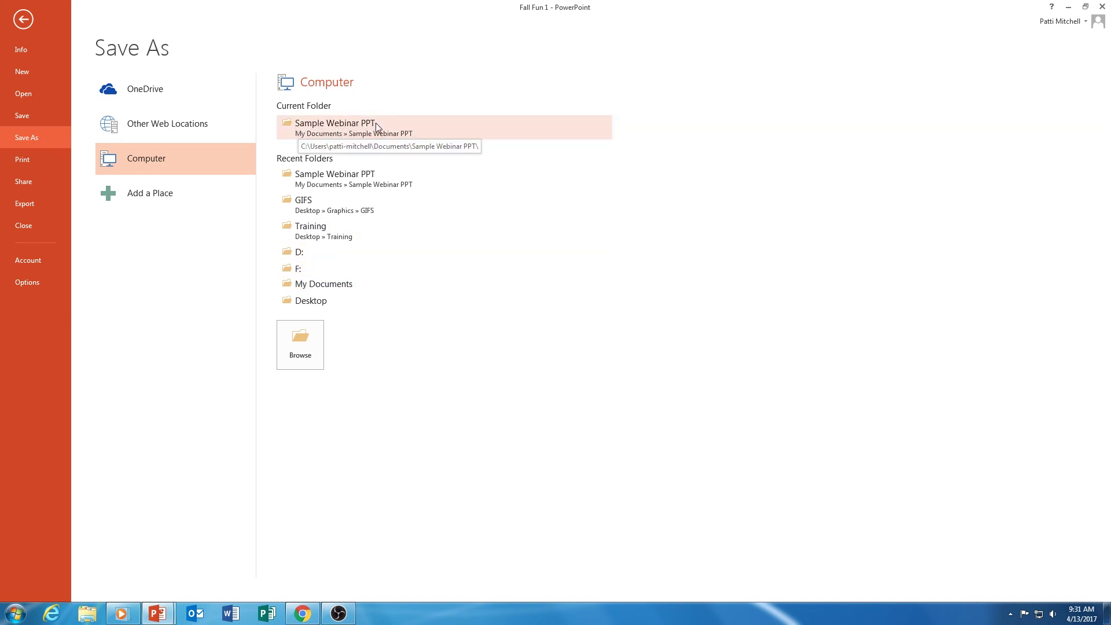
pyautogui.click(355, 127)
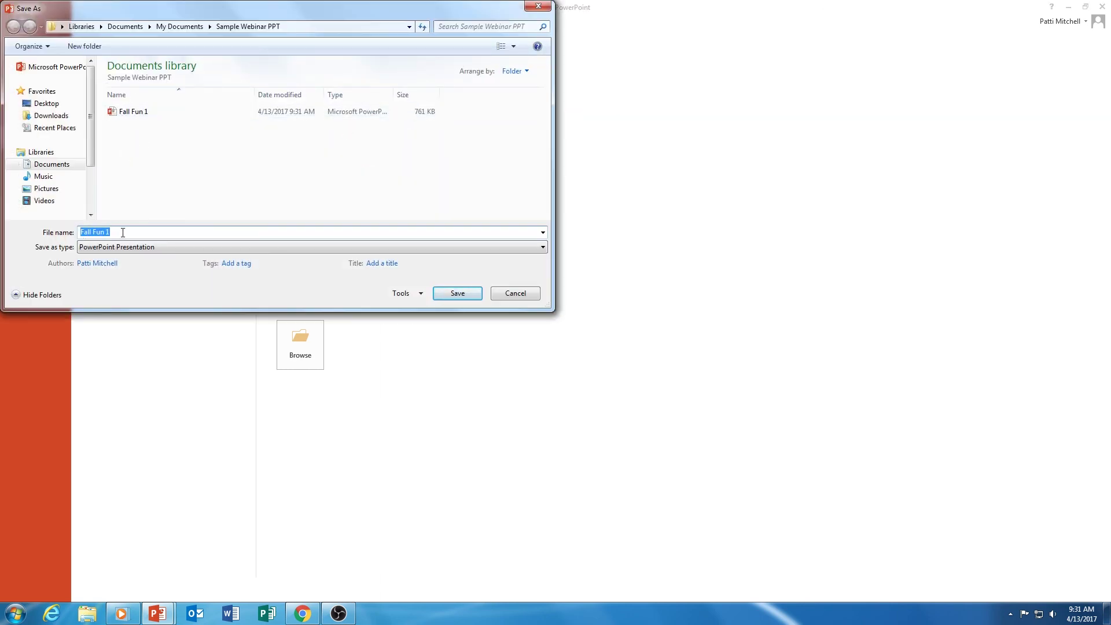
pyautogui.click(118, 232)
pyautogui.press('BackSpace')
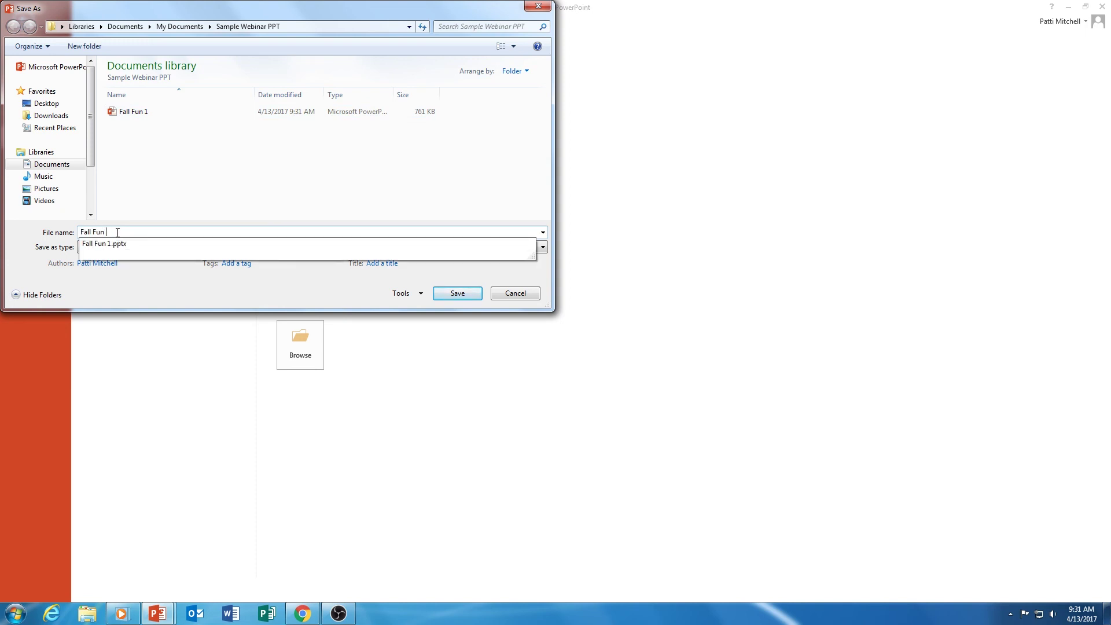
pyautogui.write('2')
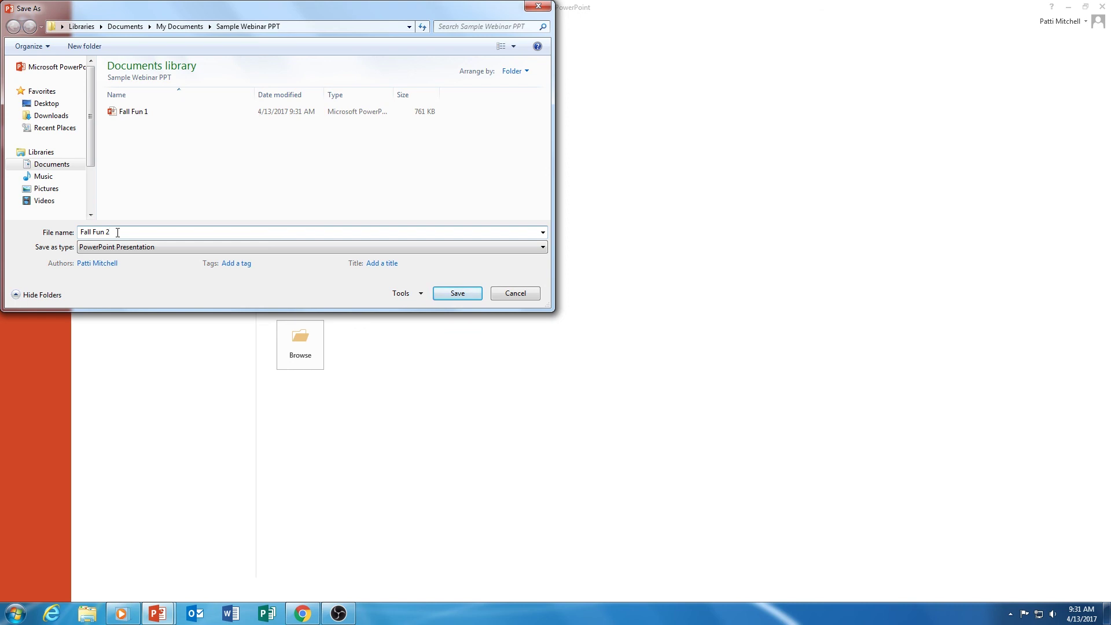
pyautogui.press('BackSpace')
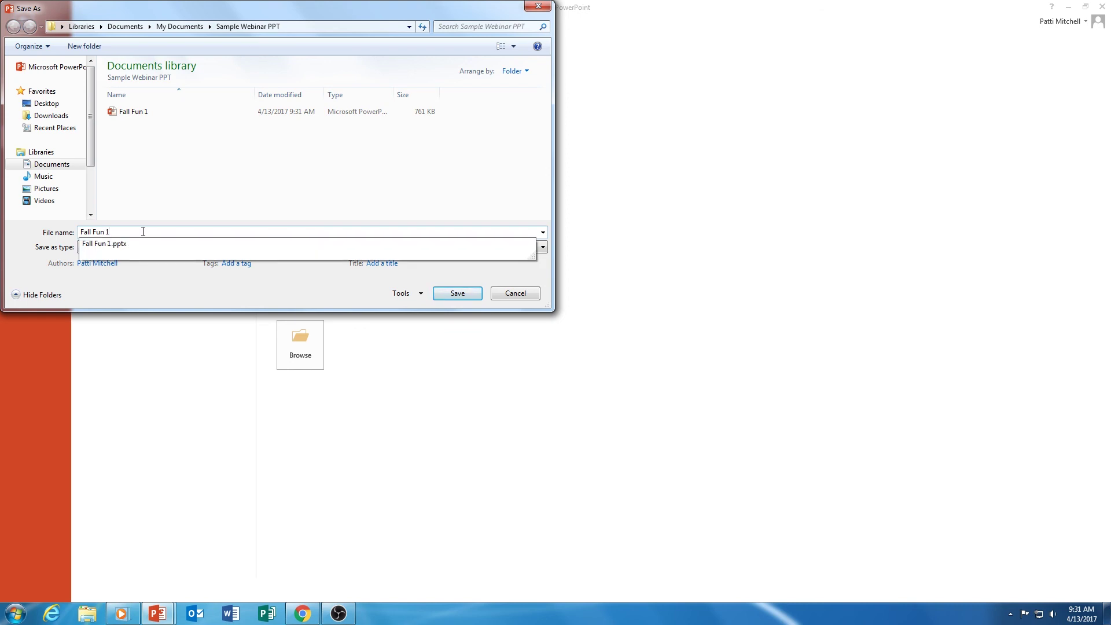
pyautogui.click(176, 205)
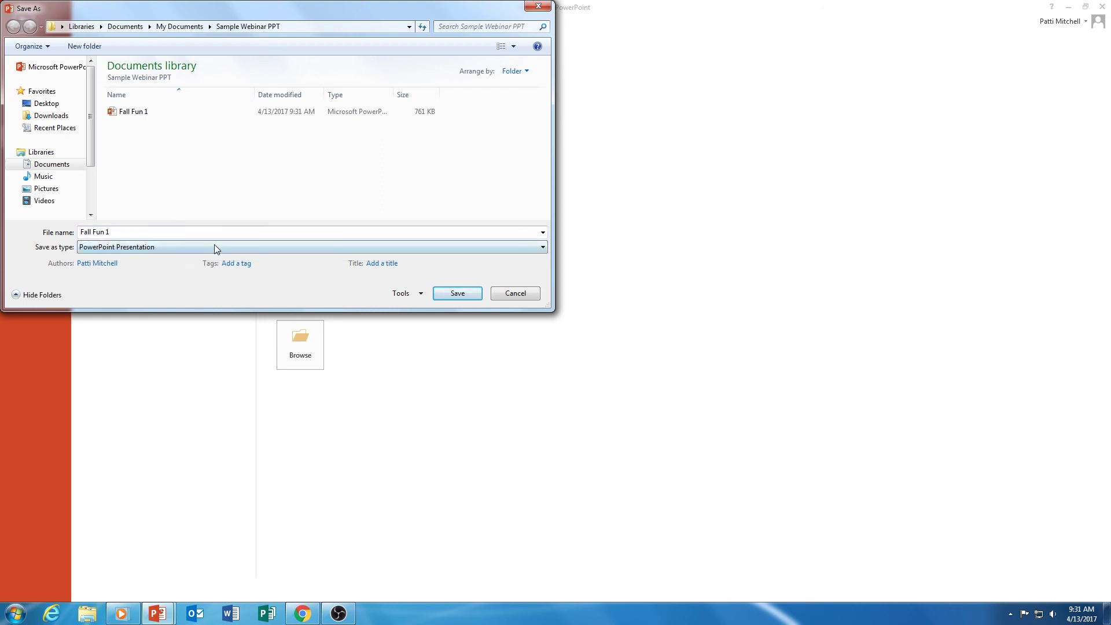
# Step: Set the file type to PDF and save the copy as Fall Fun 1
pyautogui.click(543, 248)
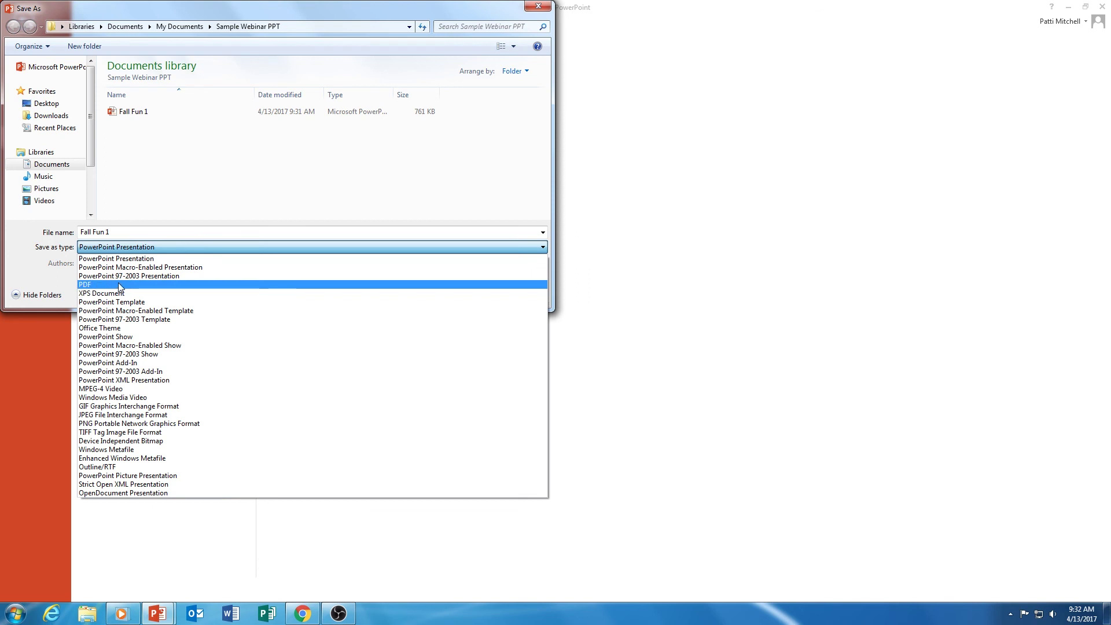
pyautogui.click(238, 287)
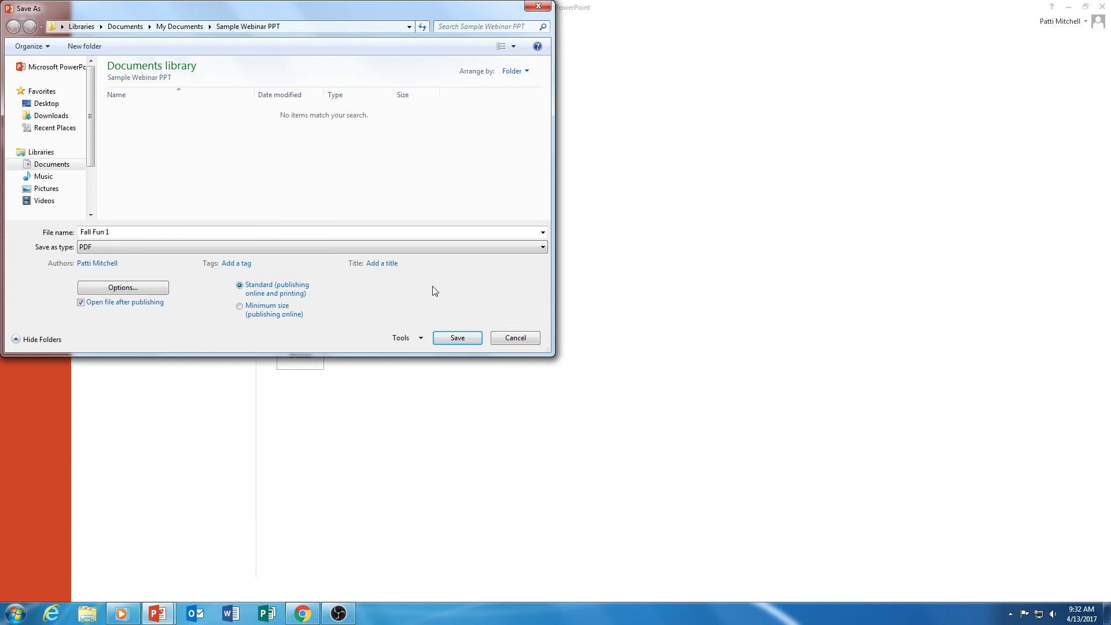
pyautogui.click(457, 338)
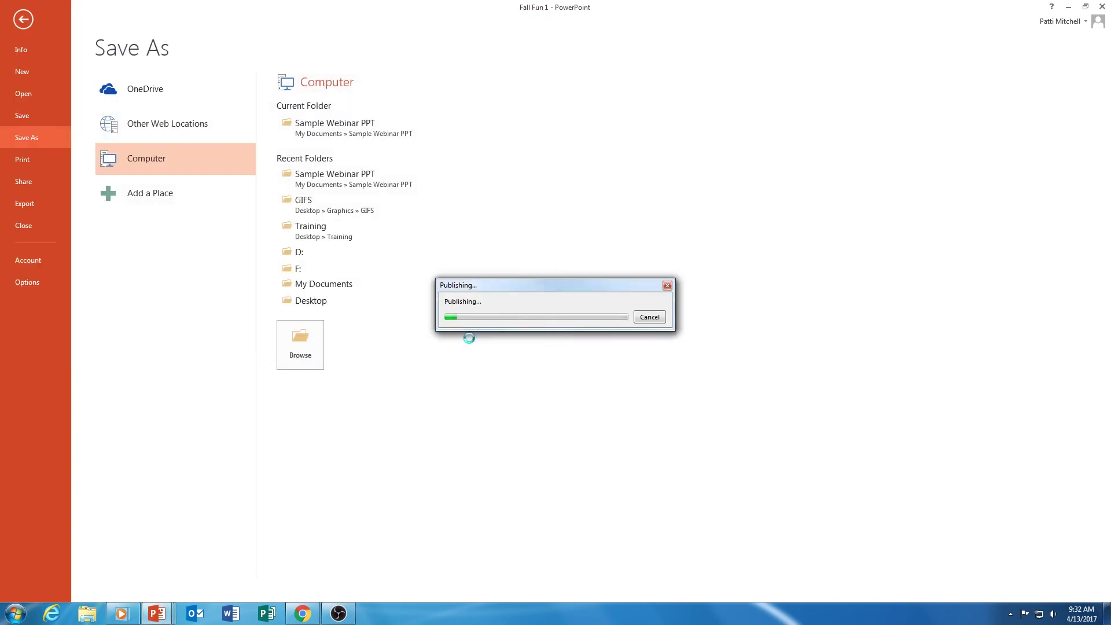